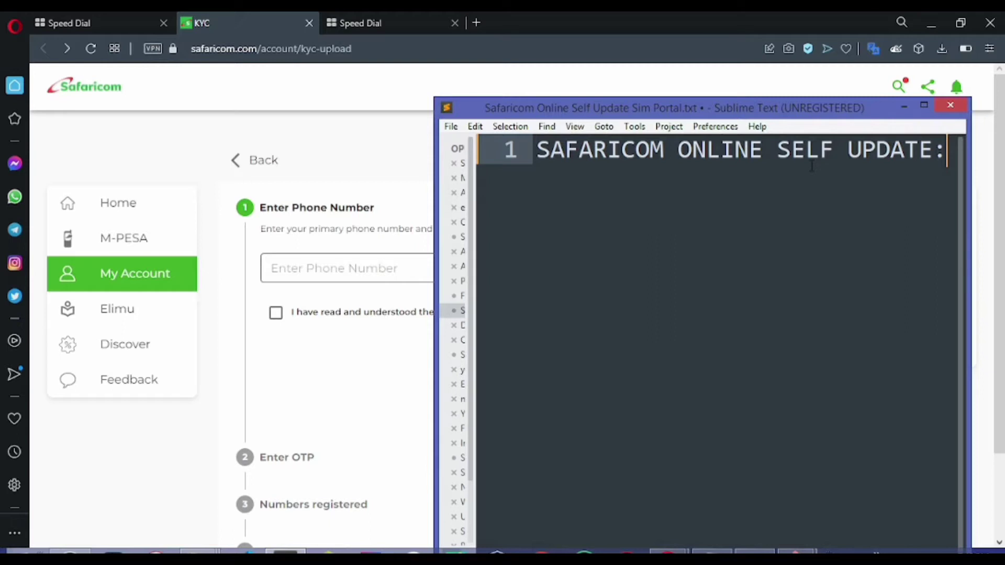
click(372, 88)
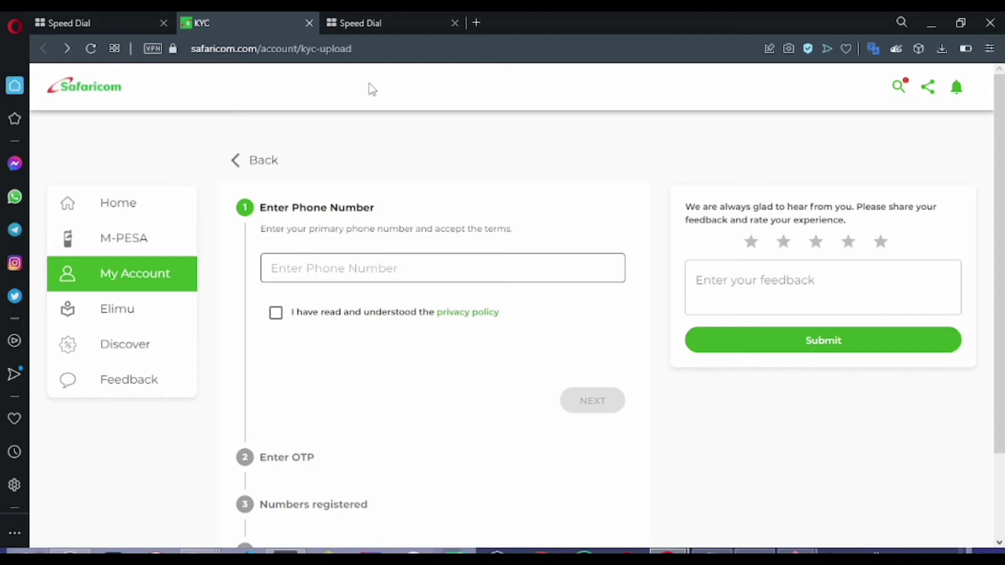
- Enter the primary phone number and accept the privacy policy terms
click(348, 269)
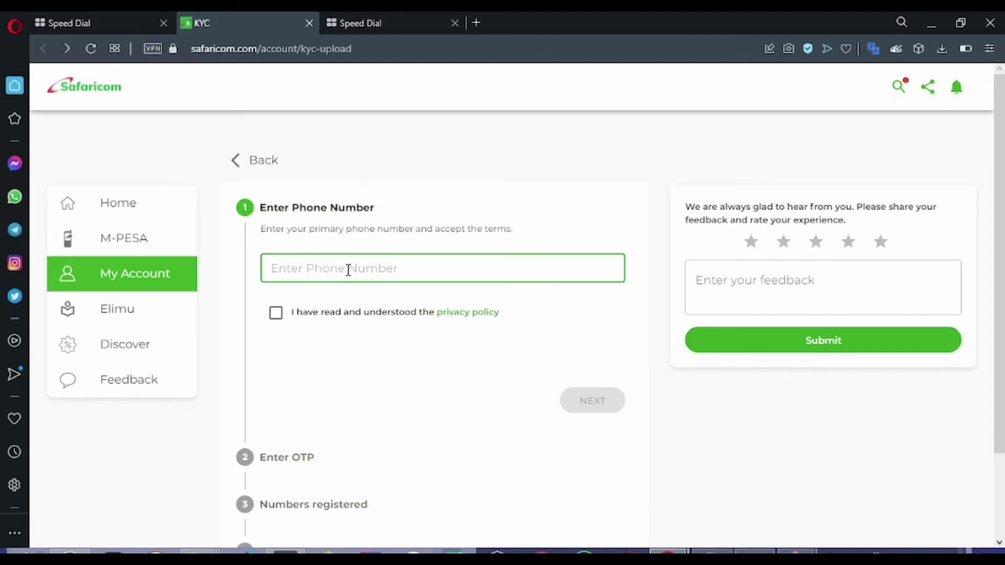
text(0)
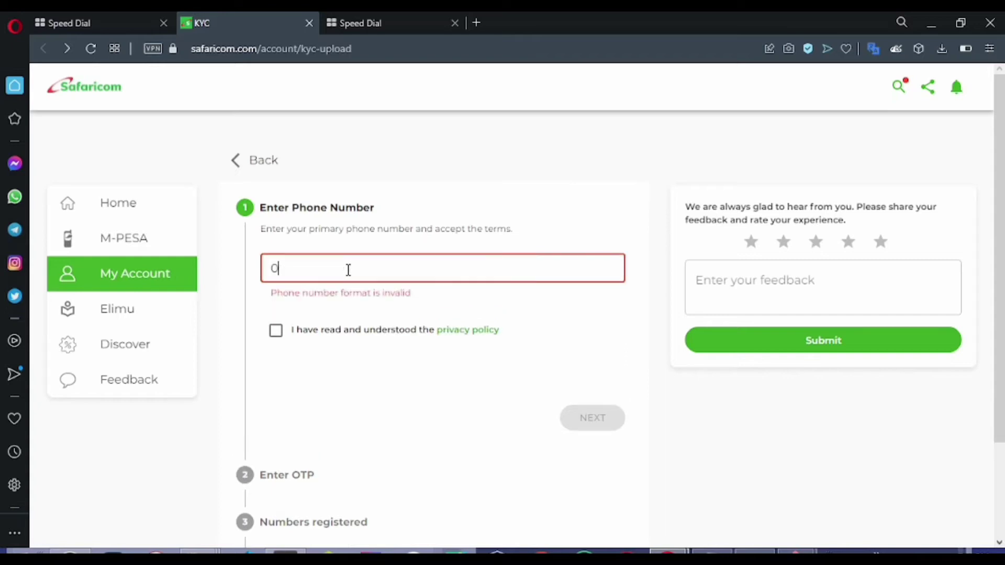
text(7)
text(0)
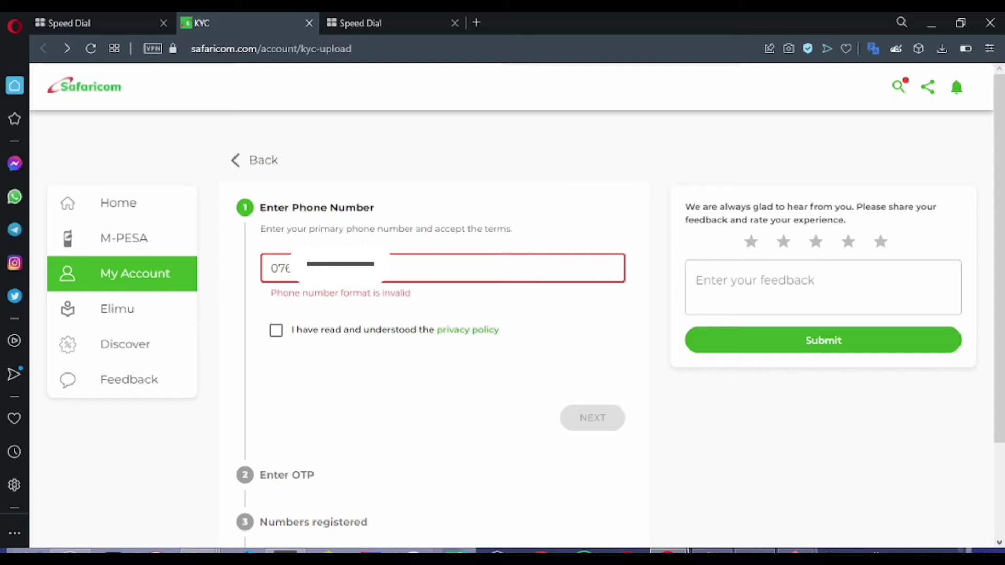
text(0)
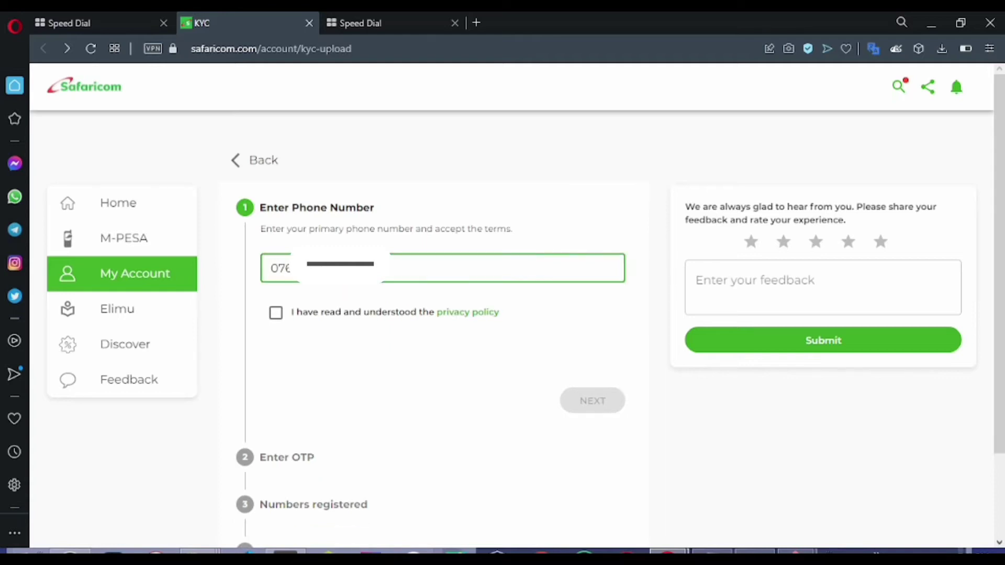
click(276, 315)
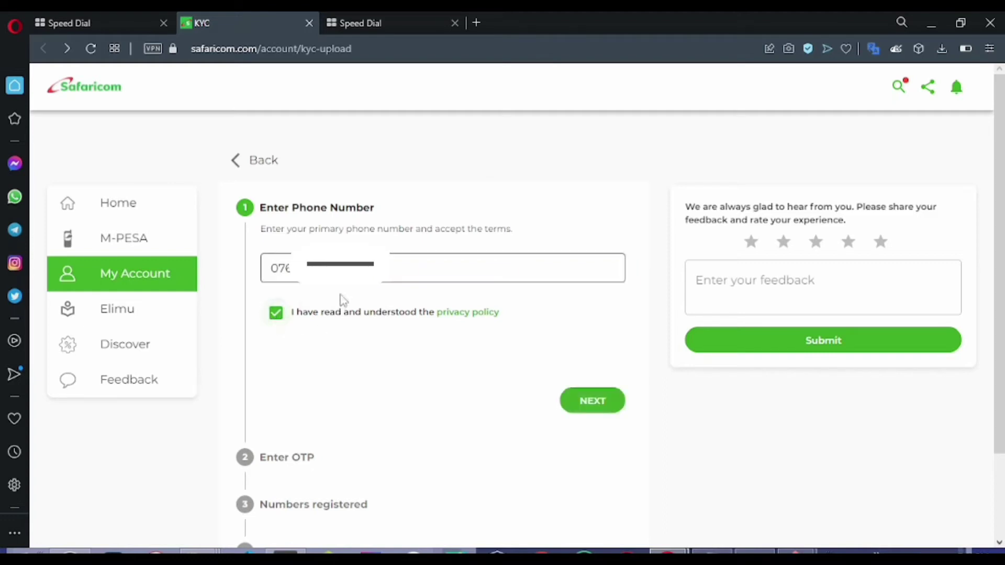
- Submit the phone number to have an OTP sent for verification
click(604, 403)
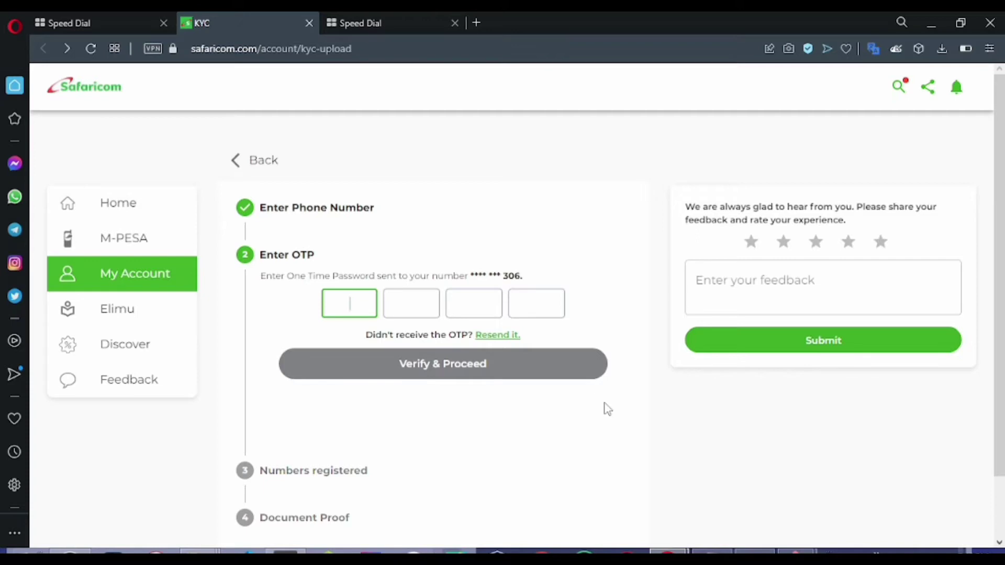
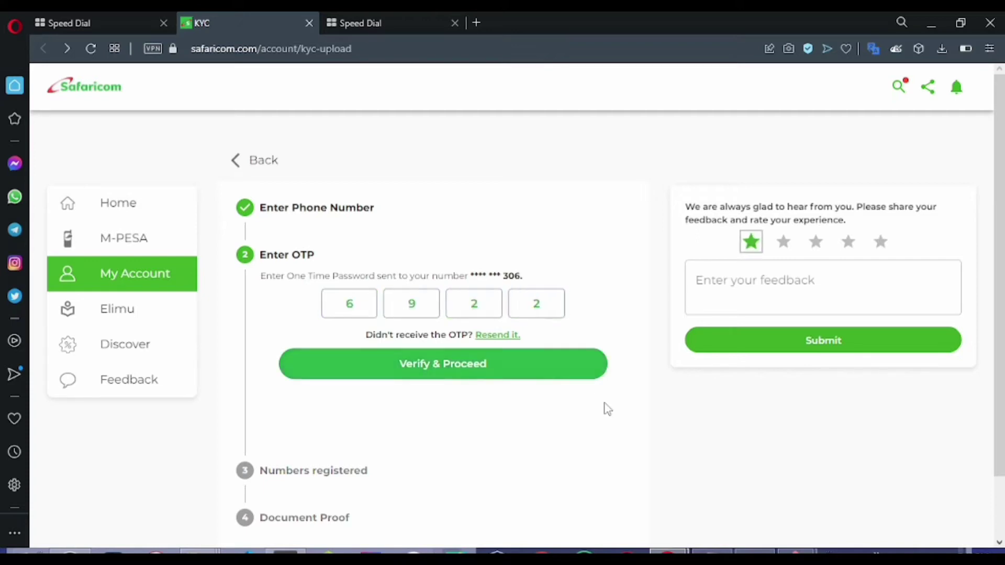
- Verify the entered one-time password to reach the Success confirmation for 768XXX306
click(518, 373)
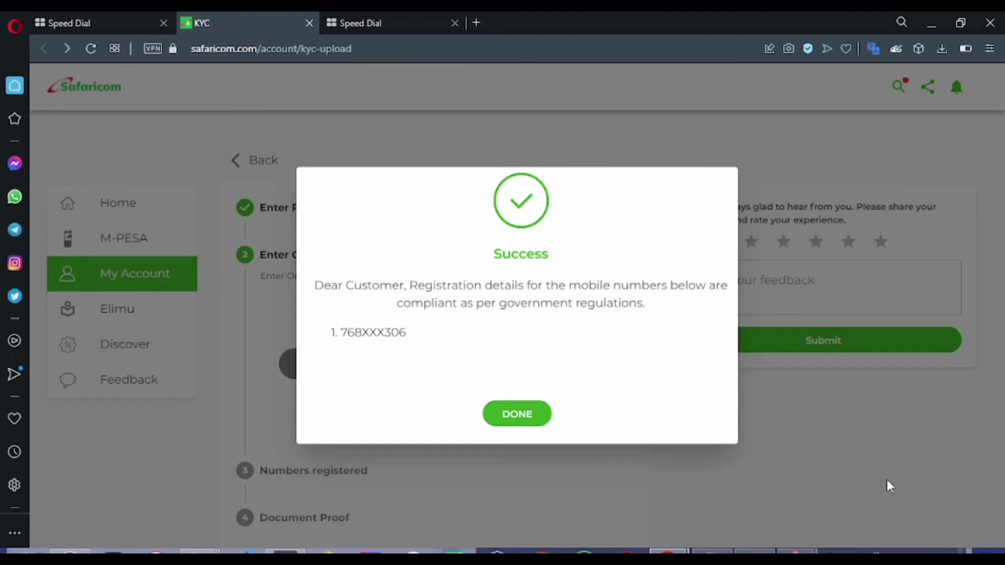
- Outline the Numbers registered and Document Proof steps with ZoomIt draw rectangles
right_click(915, 549)
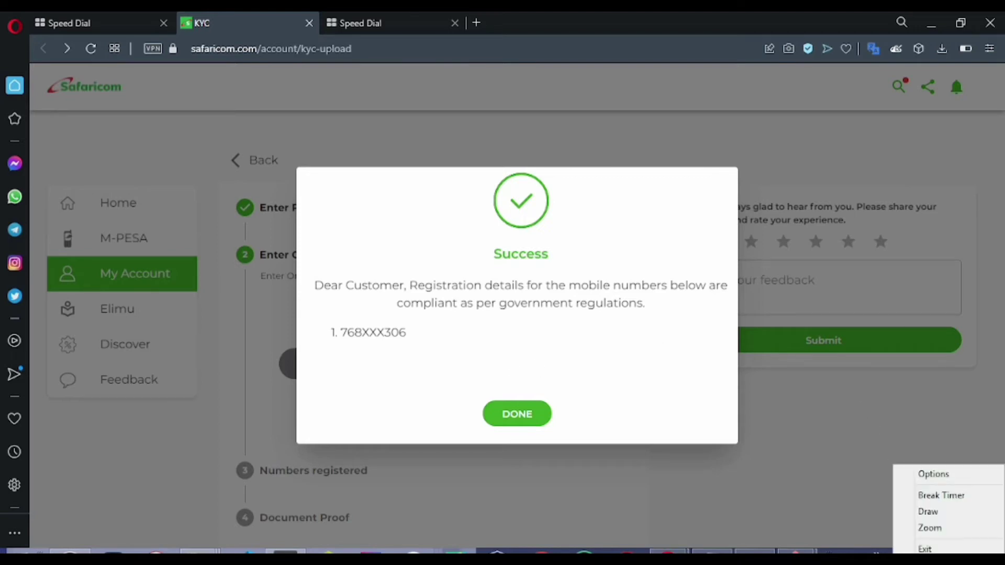
click(928, 511)
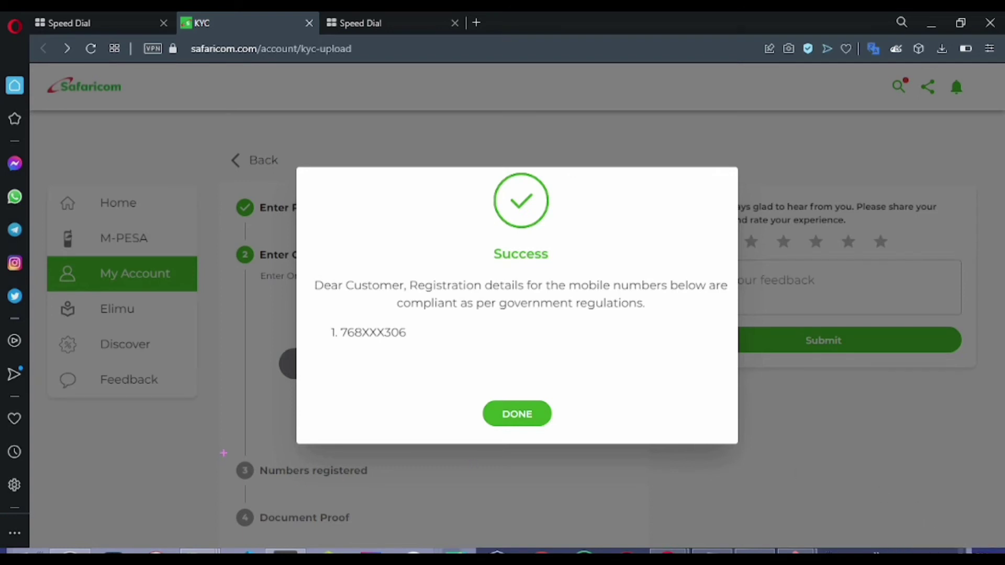
drag(225, 444, 253, 471)
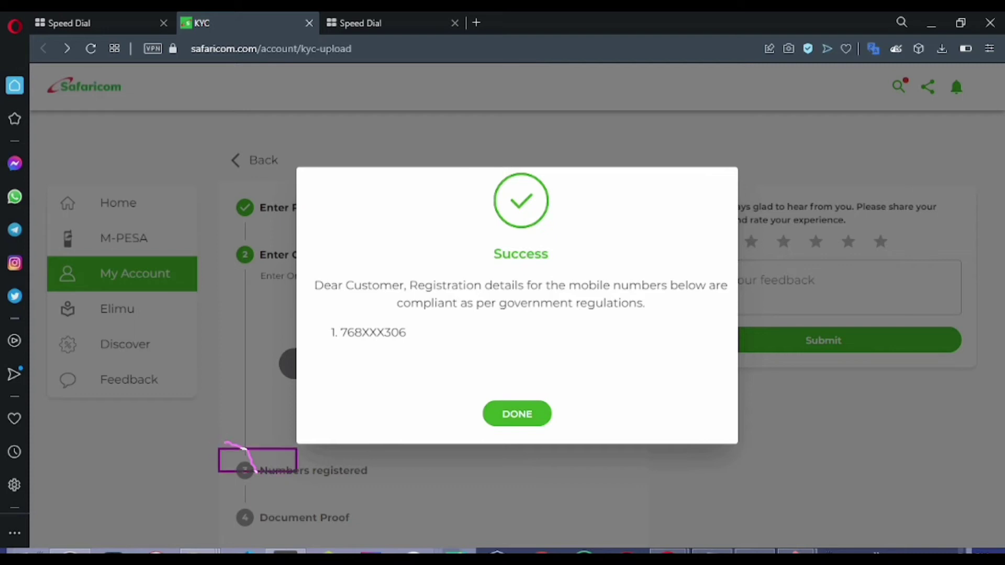
mouse_move(218, 447)
mouse_down()
mouse_move(406, 500)
mouse_move(393, 494)
mouse_up()
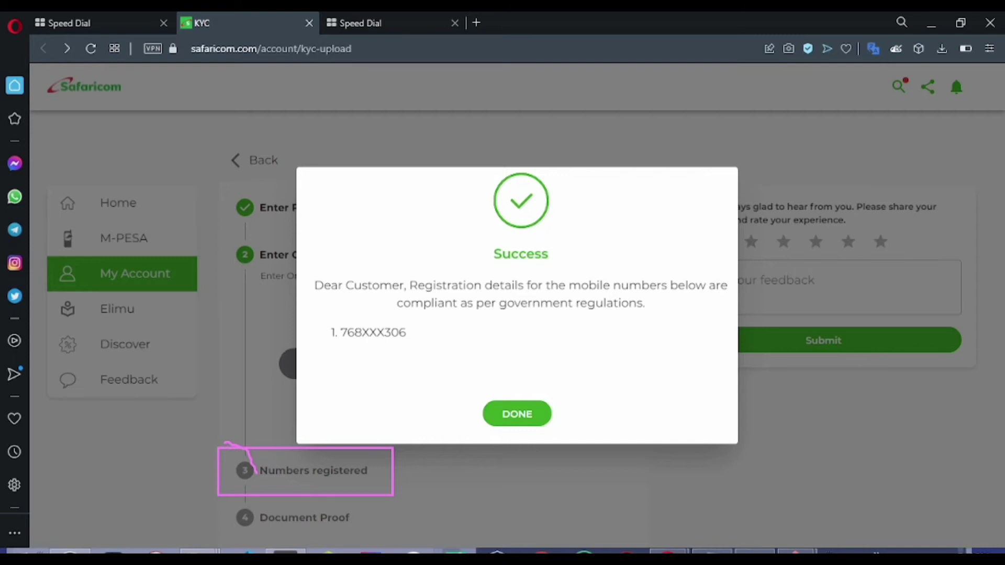
drag(207, 500, 394, 541)
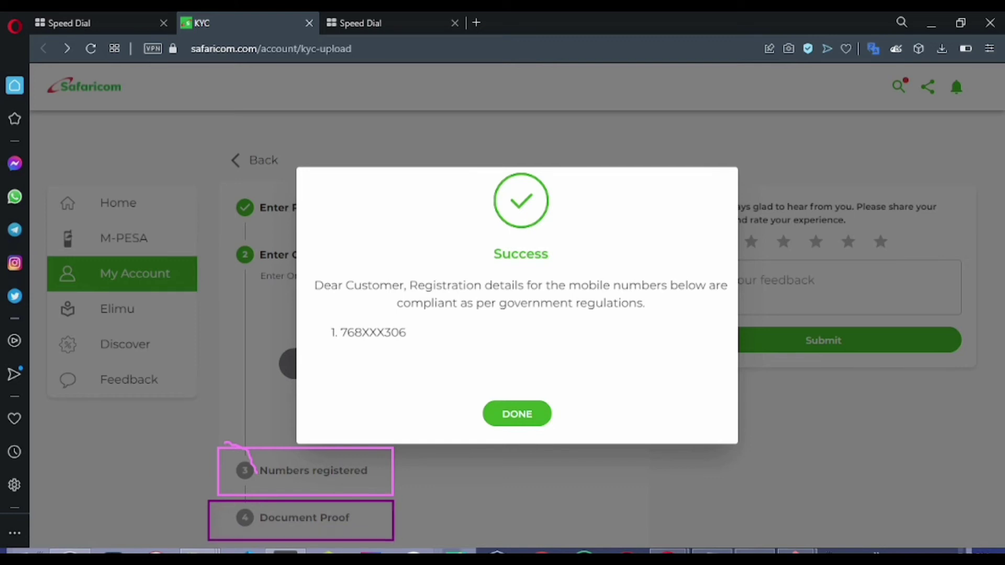